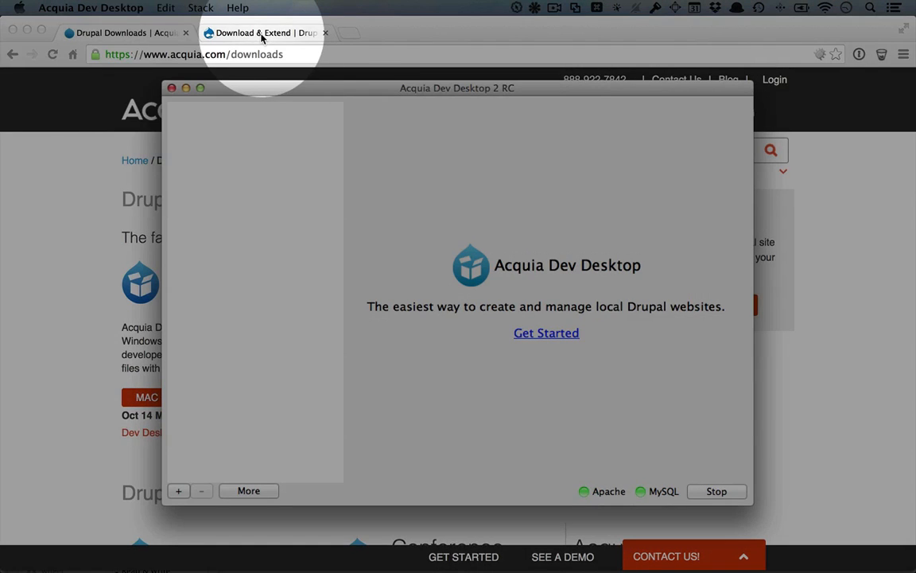
- Switch to the drupal.org download page in Chrome and download the recommended Drupal 7.32 release as a zip
click(262, 35)
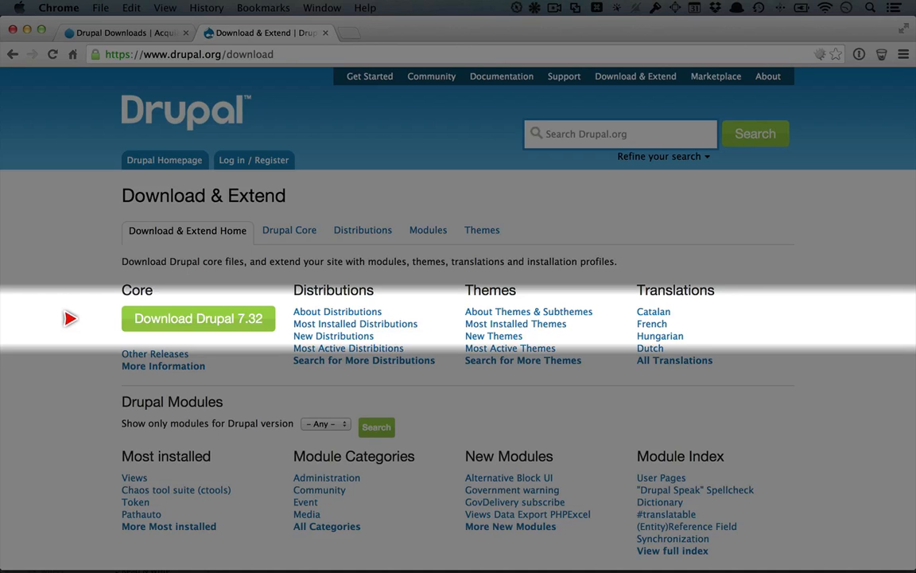
click(199, 318)
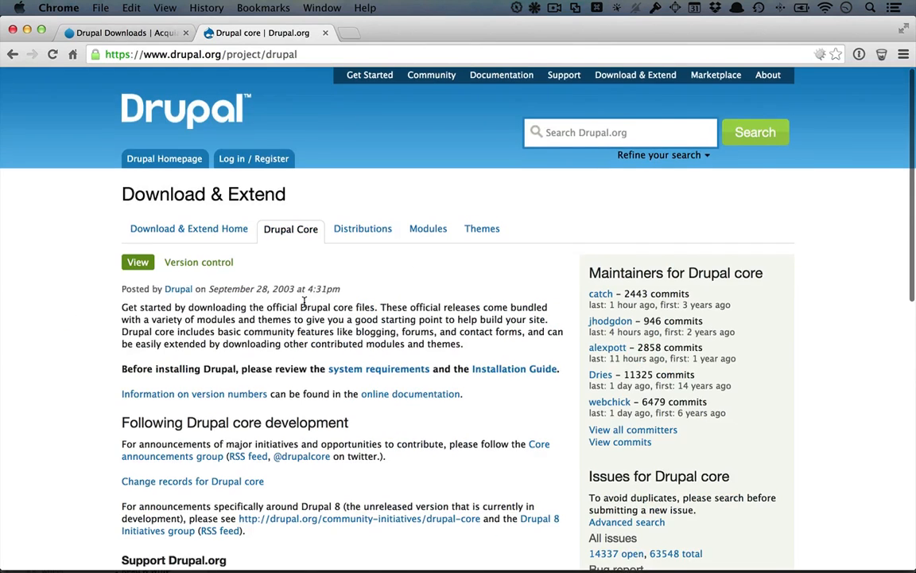
scroll(303, 307, down, 5)
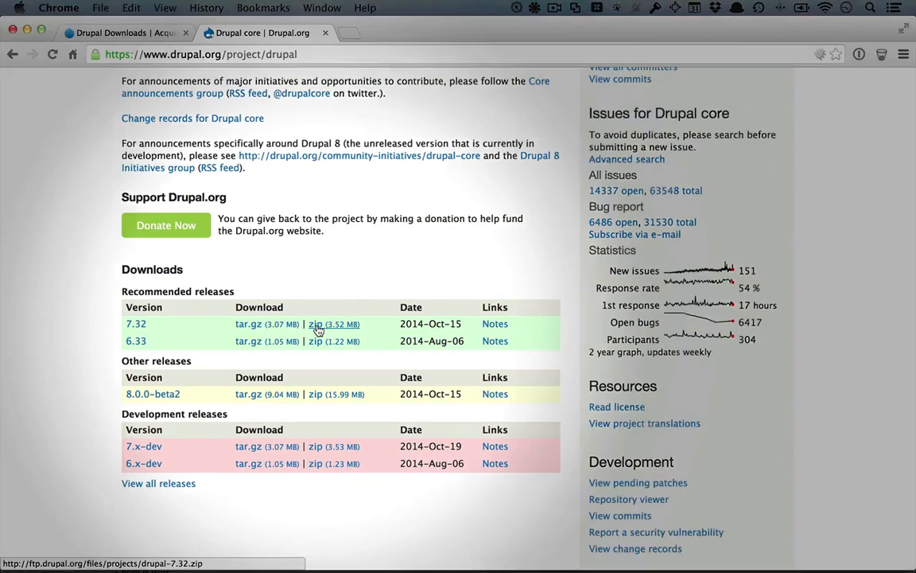
click(316, 324)
- Show the downloaded drupal-7.32.zip in Finder, then unpack it and look inside the extracted folder
click(147, 555)
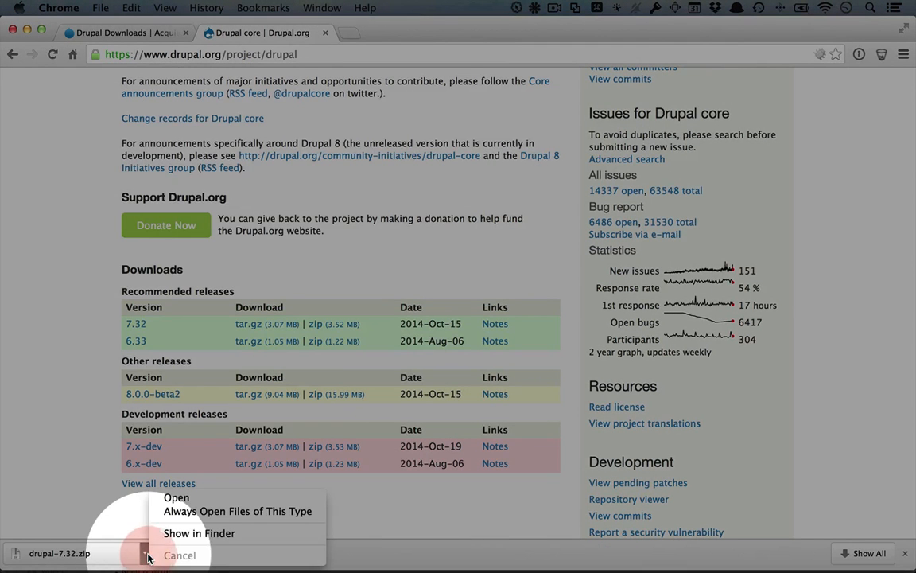
click(201, 533)
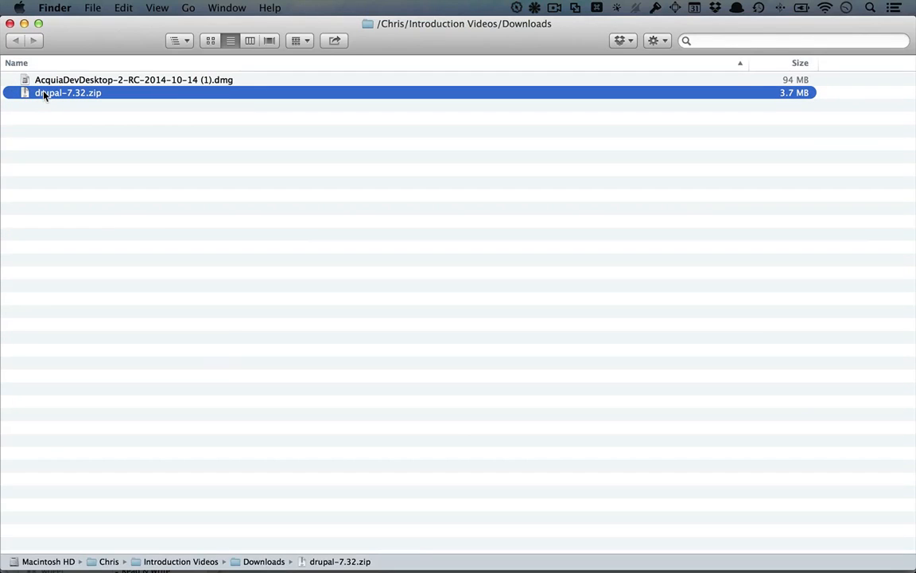
double_click(39, 93)
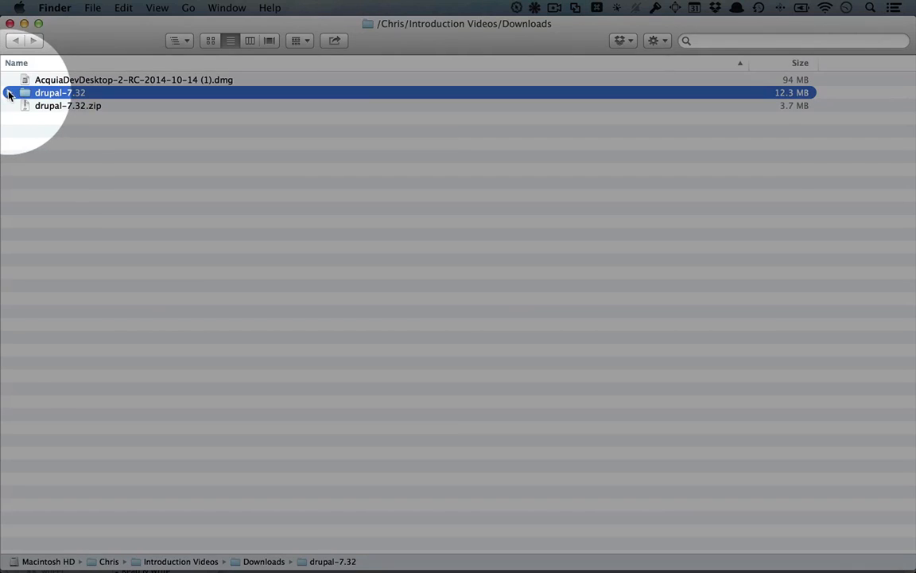
click(9, 93)
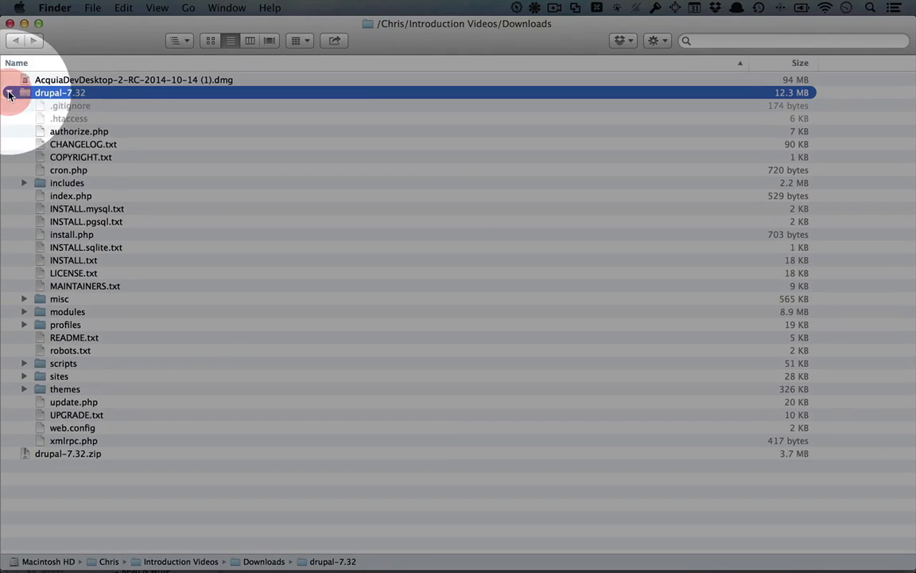
click(9, 93)
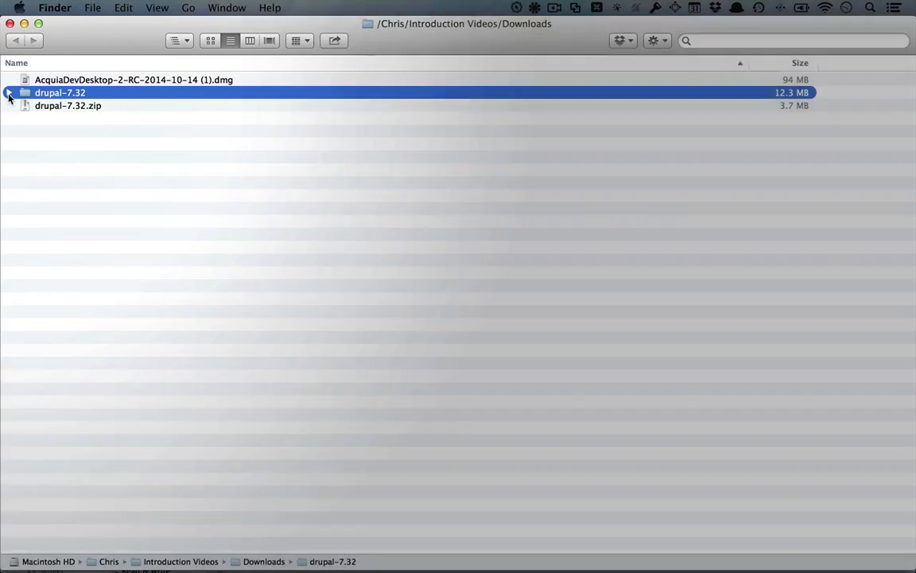
- Switch to the Windows 7 virtual machine, extract drupal-7.32.zip to the desktop and open the inner drupal-7.32 folder
key(super+Tab)
key(super+Tab)
key(super+Tab)
key(super+Tab)
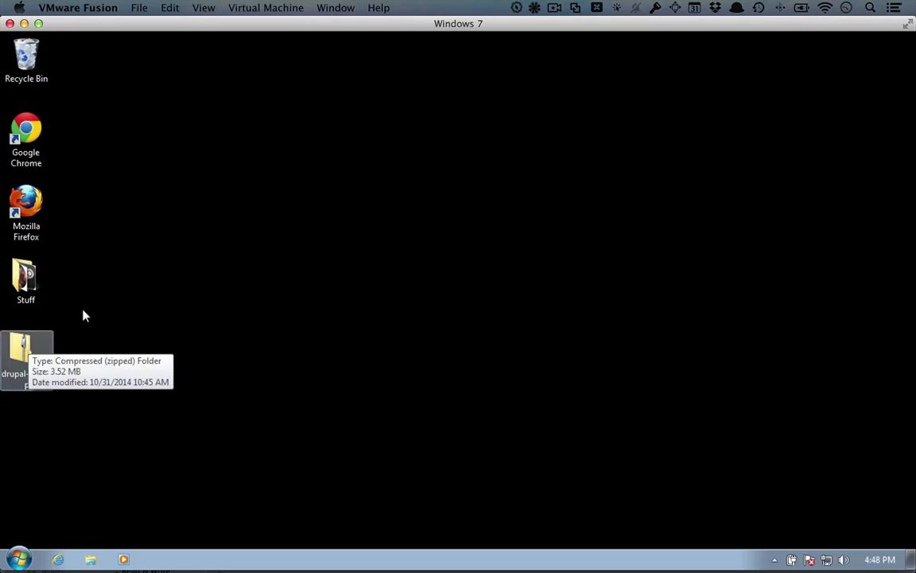
right_click(20, 348)
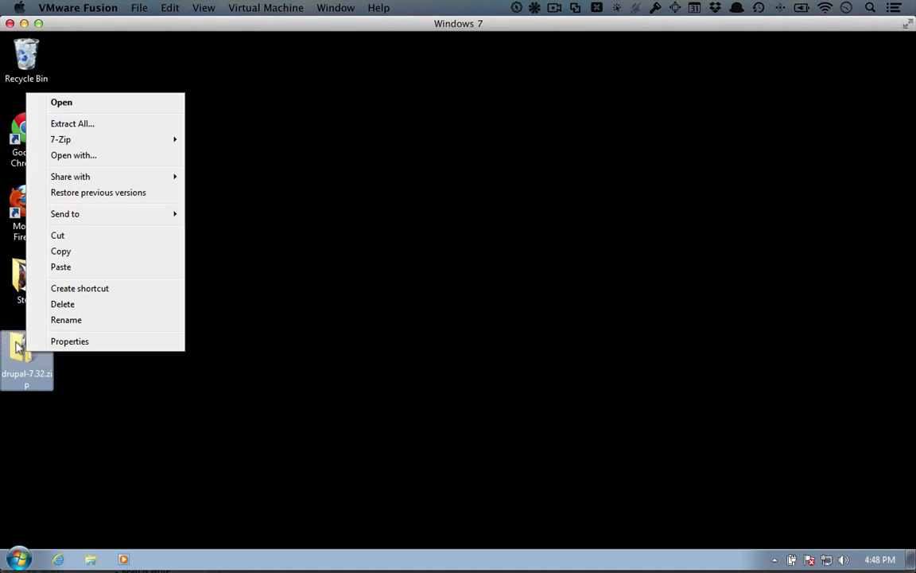
click(83, 126)
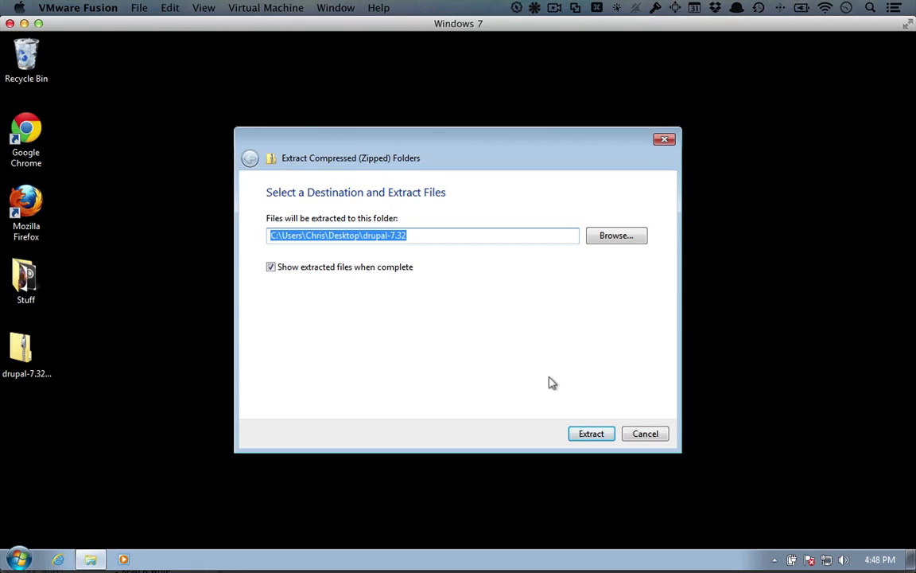
click(581, 427)
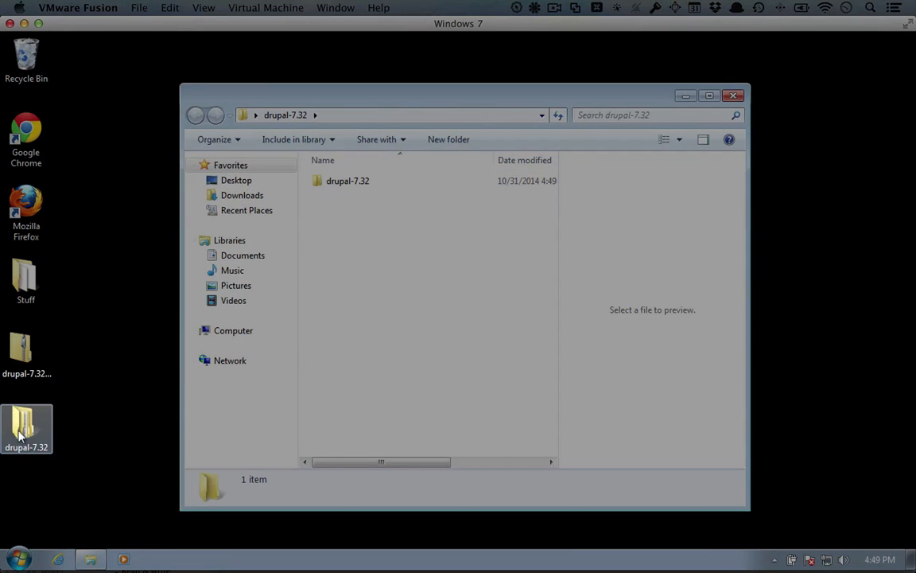
double_click(346, 180)
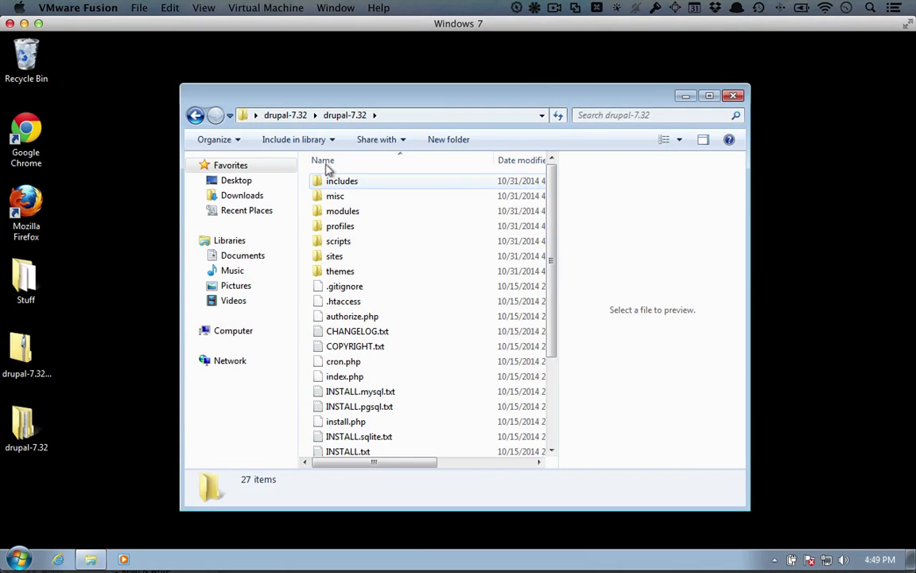
click(358, 66)
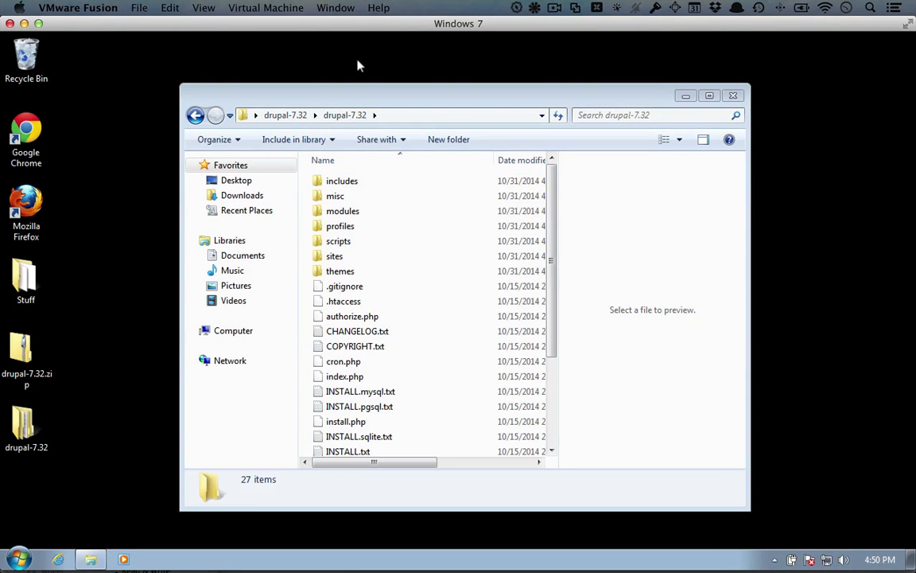
- Return to Finder and copy the extracted drupal-7.32 folder from Downloads into the Acquia Dev Desktop Sites folder
key(super+Tab)
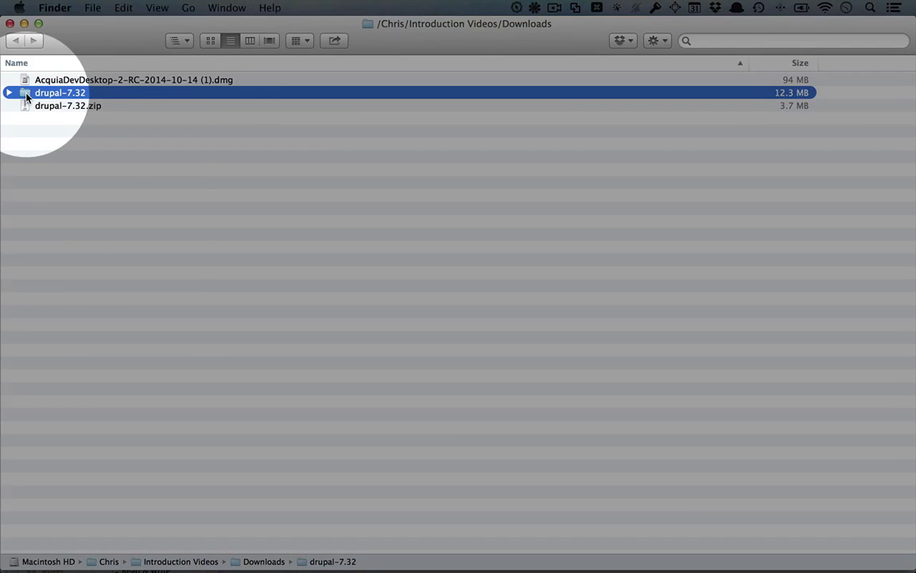
right_click(28, 92)
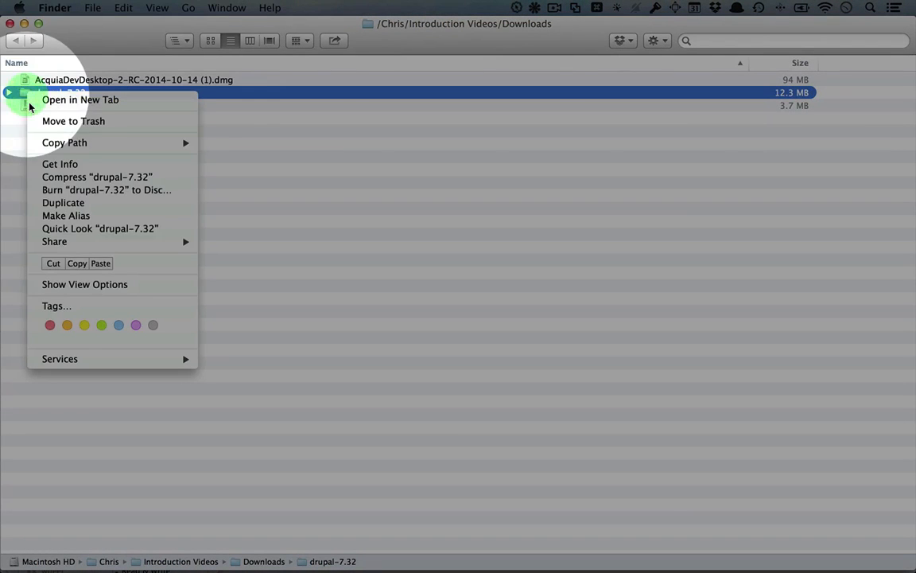
click(76, 263)
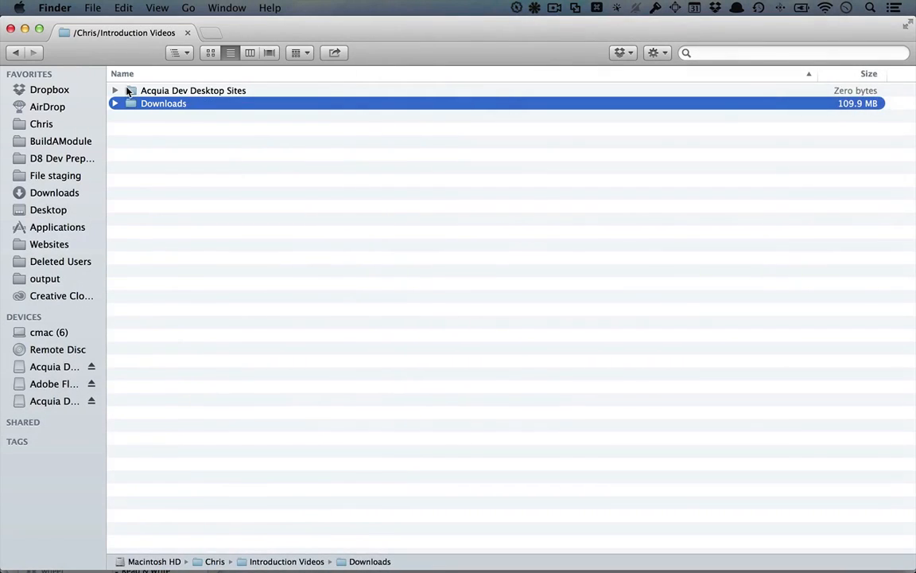
double_click(128, 91)
right_click(165, 199)
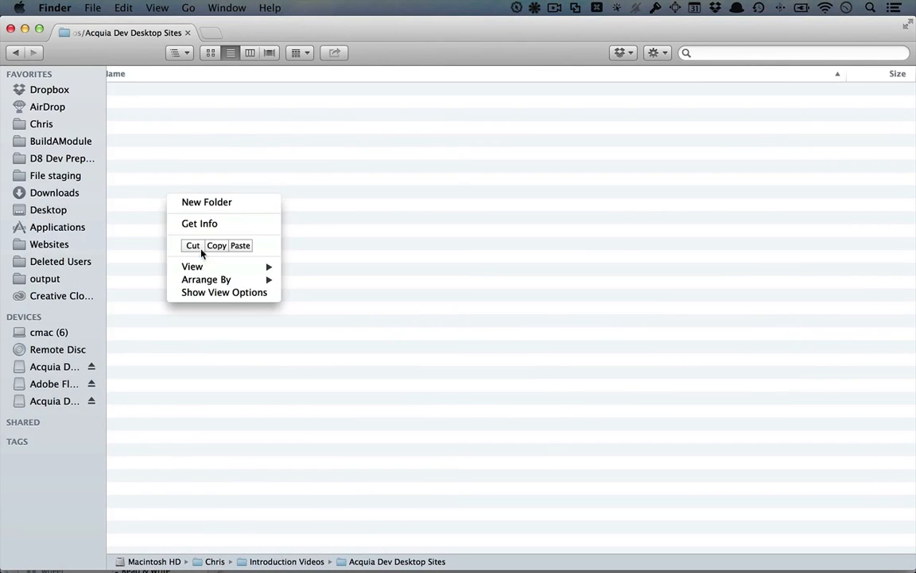
click(238, 247)
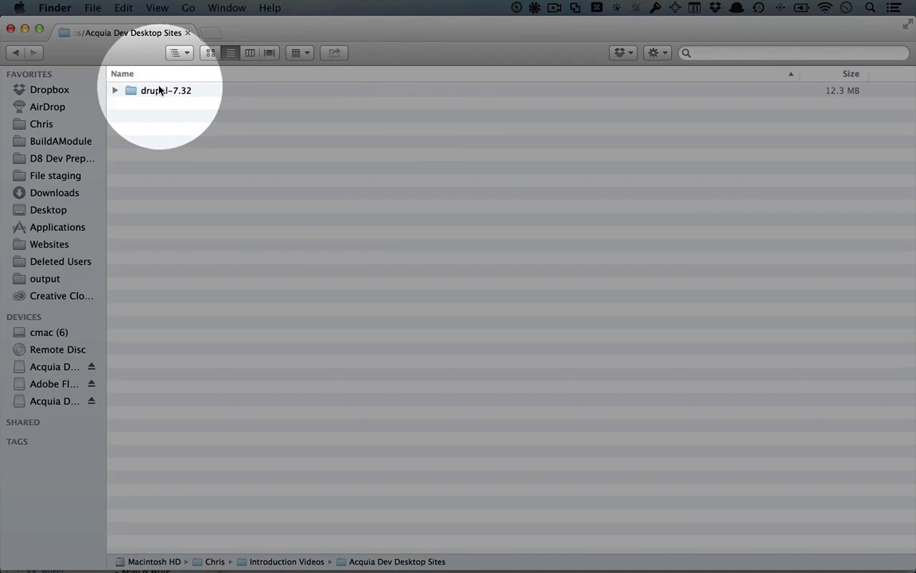
- Rename the copied drupal-7.32 folder as imported-drupal-7-site
click(172, 92)
click(175, 92)
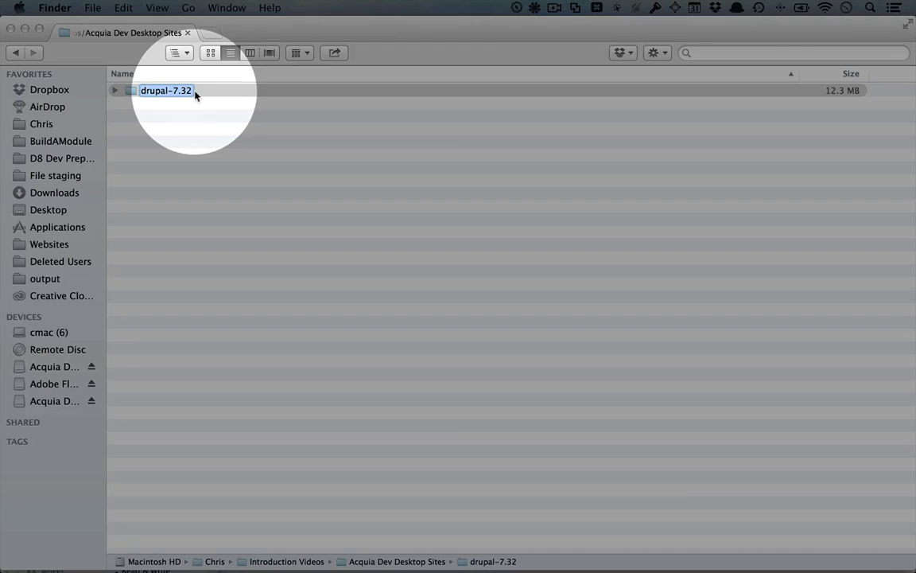
key(BackSpace)
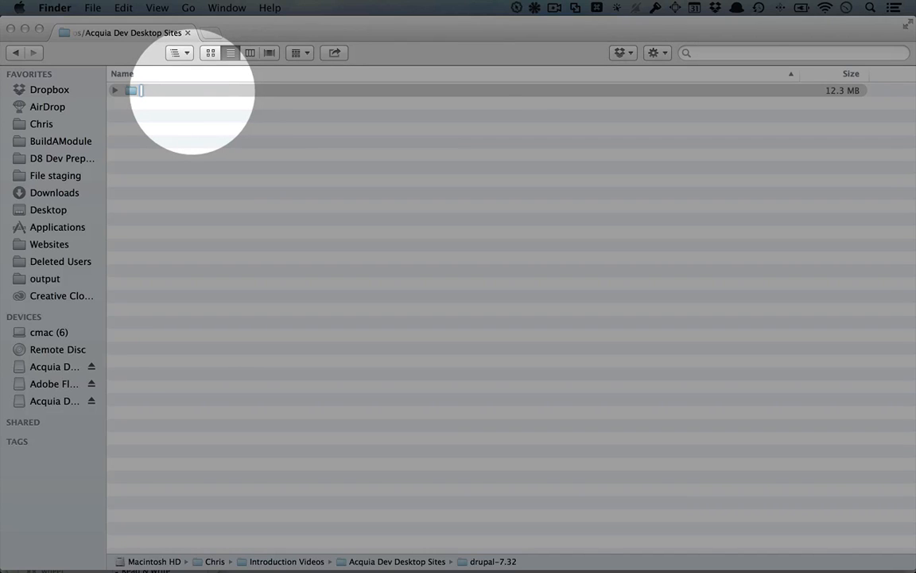
text(imported-drupal-7-site)
click(233, 125)
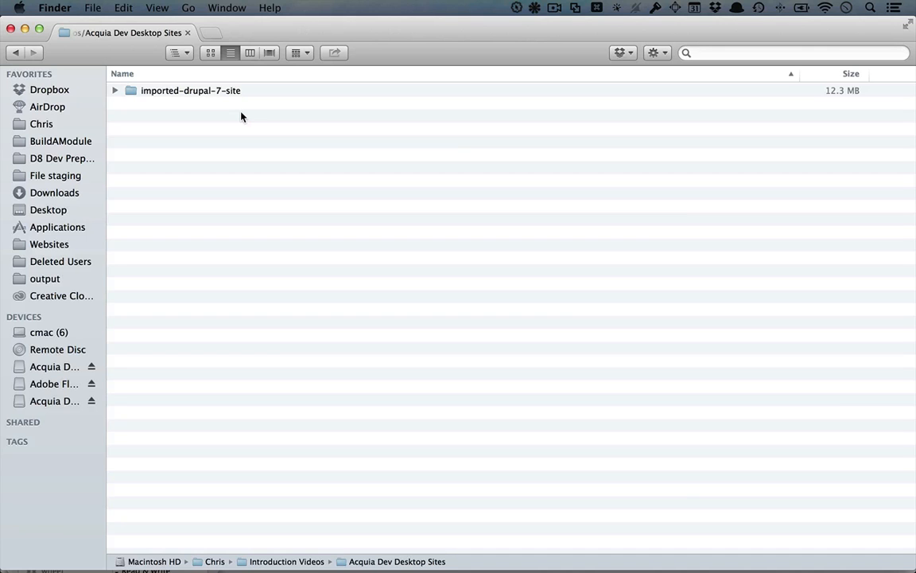
- Switch to Acquia Dev Desktop, start a local Drupal site import and select imported-drupal-7-site as the local codebase folder
key(super+Tab)
key(super+Tab)
key(super+Tab)
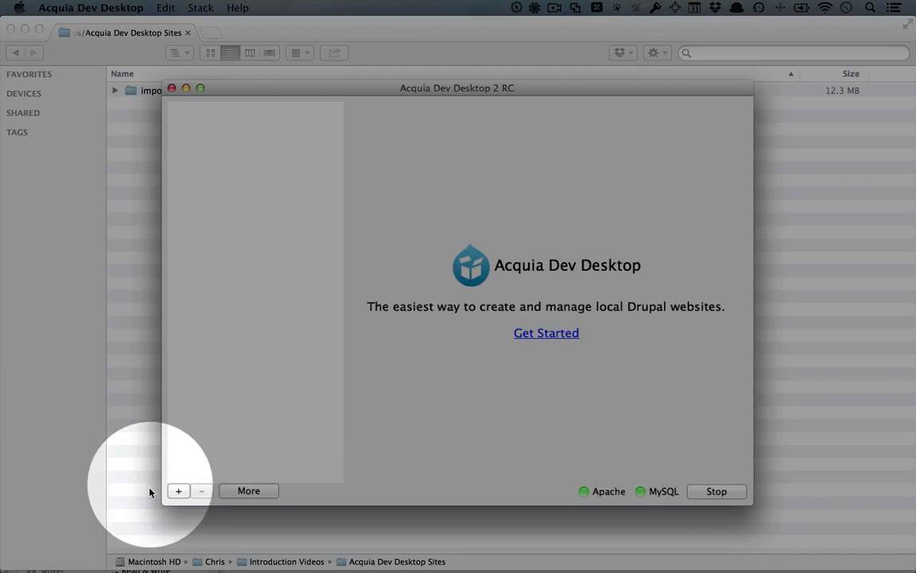
click(179, 490)
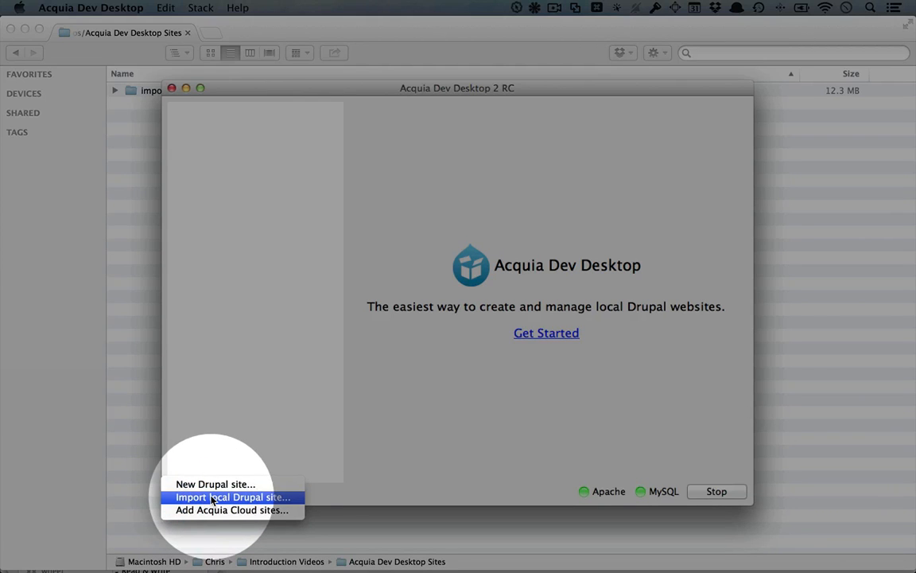
click(213, 497)
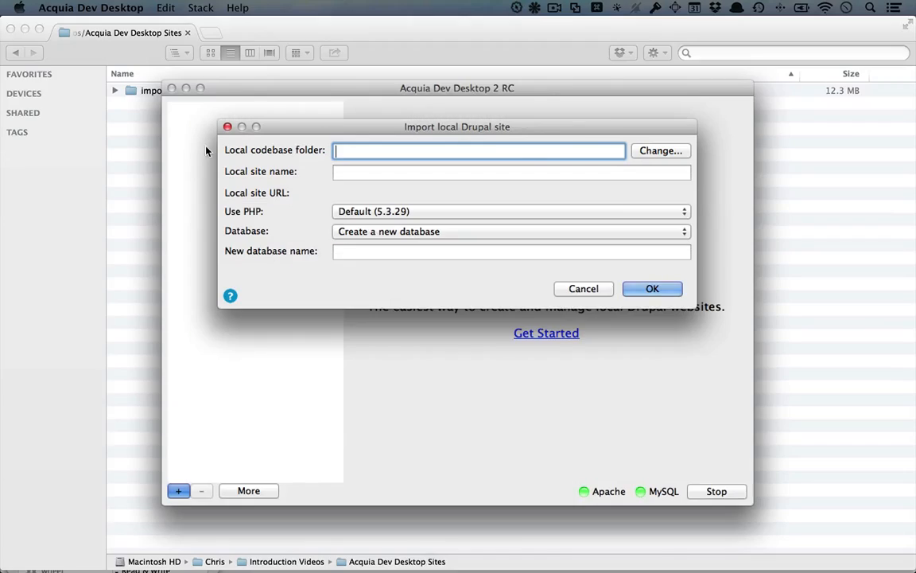
click(660, 152)
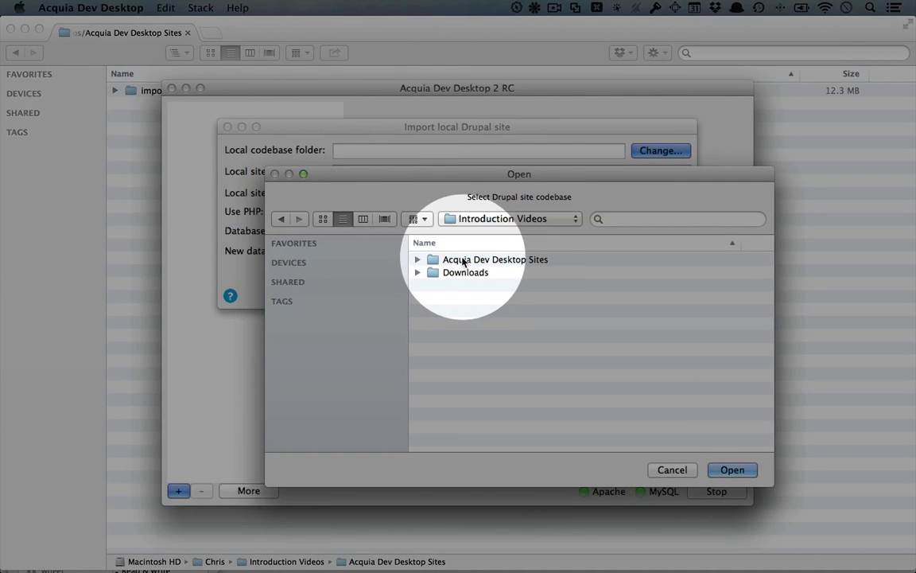
double_click(456, 261)
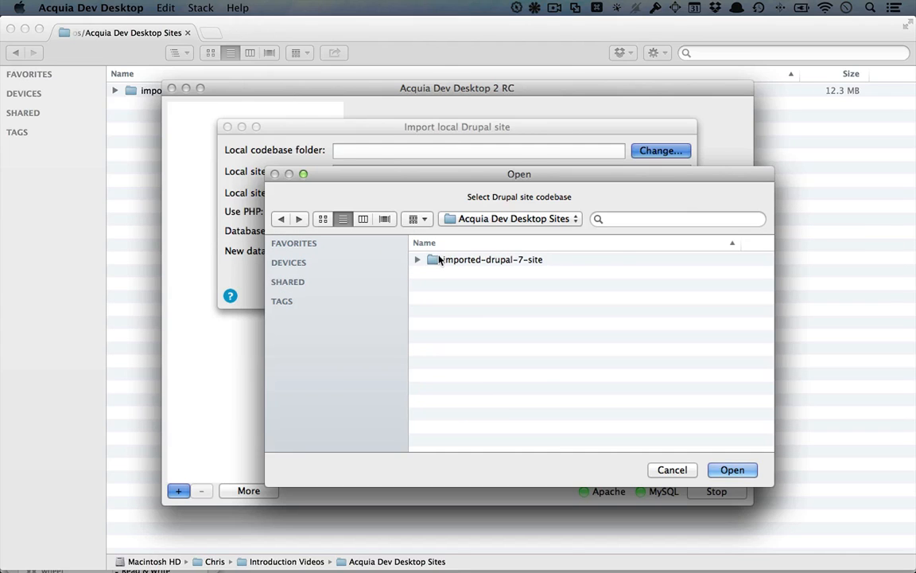
click(437, 260)
double_click(436, 260)
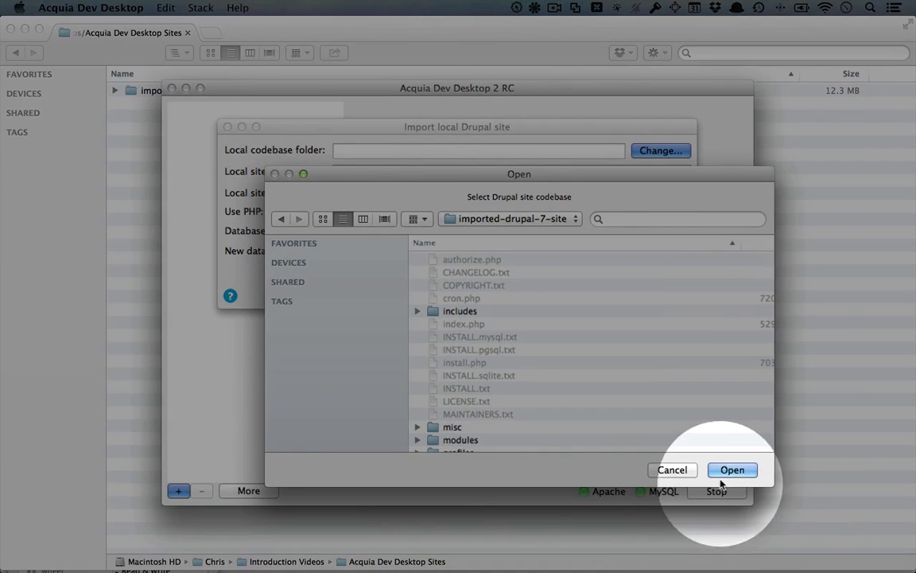
click(728, 470)
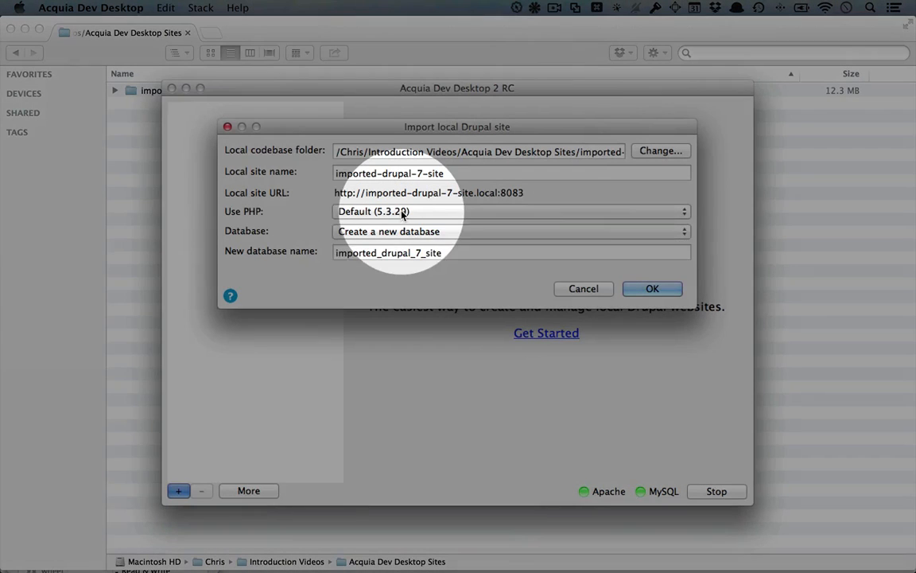
- Review the PHP and database options, keep Default (5.3.29) and Create a new database, and import the site
click(368, 211)
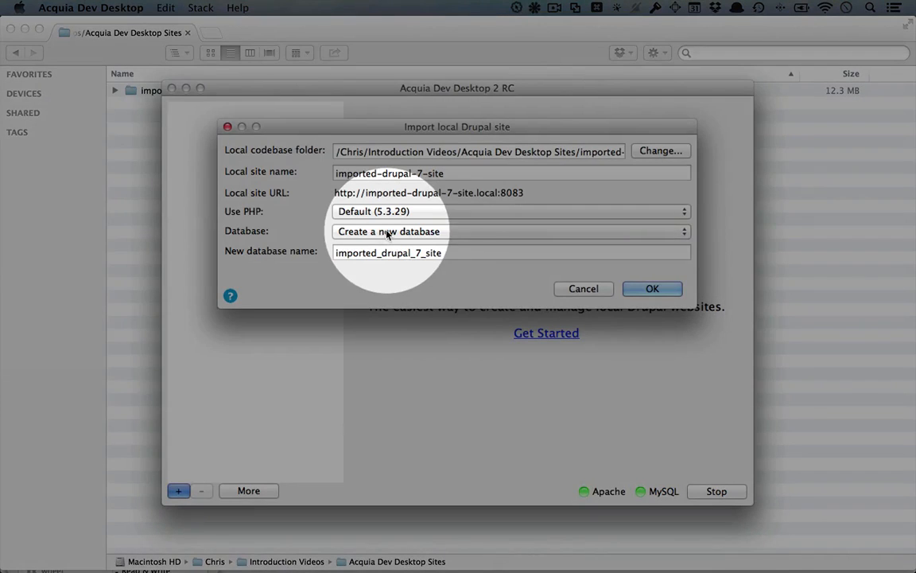
click(387, 231)
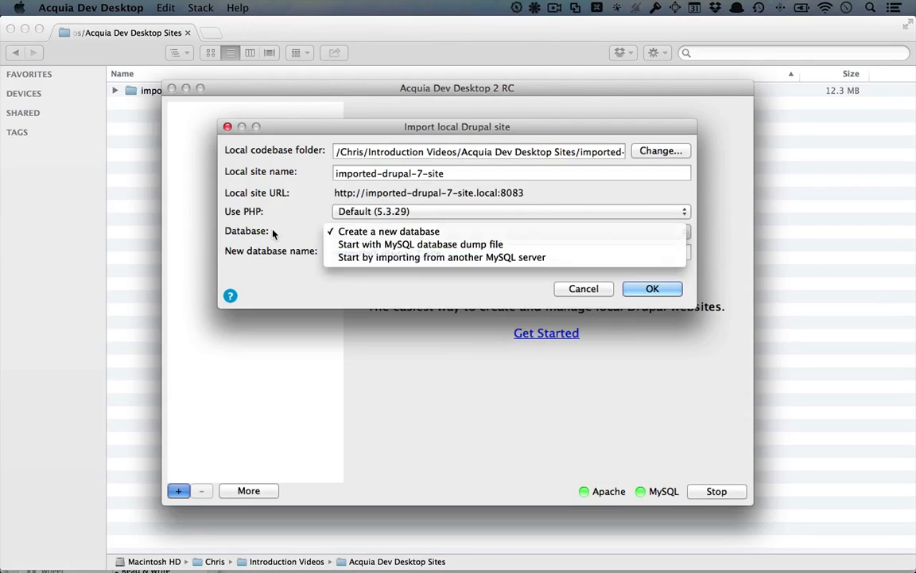
click(273, 229)
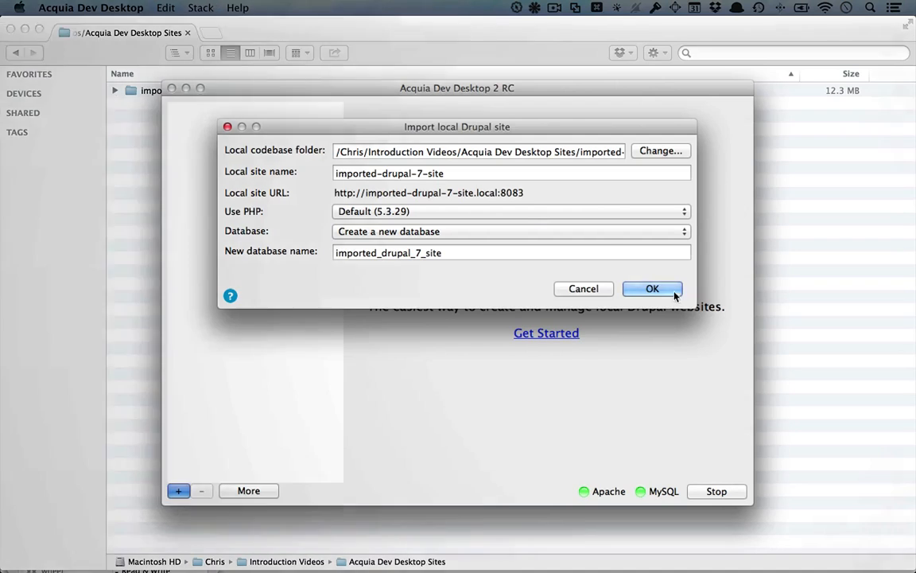
click(653, 288)
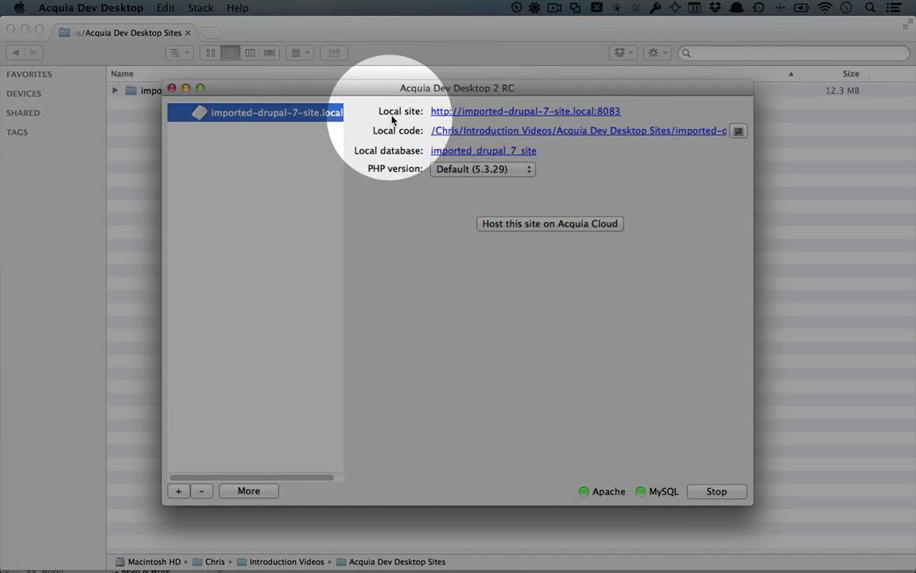
click(487, 112)
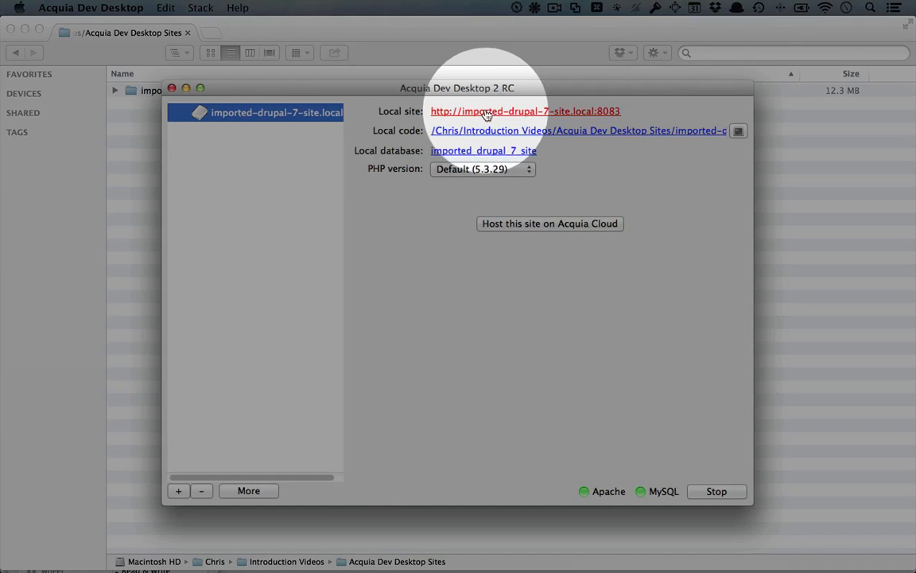